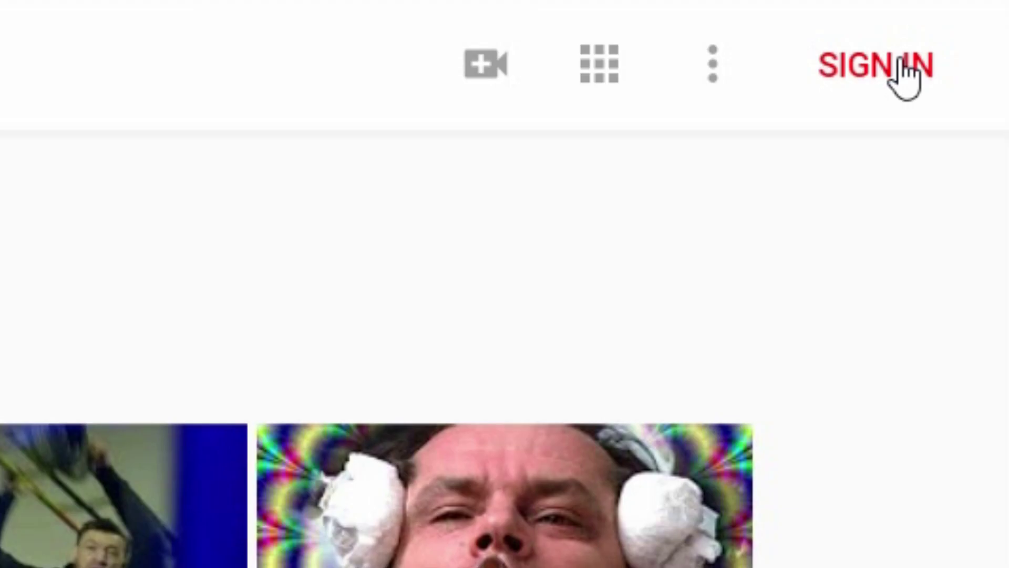
Start creating a new Google account from YouTube's sign-in and enter the first and last name
left_click(896, 64)
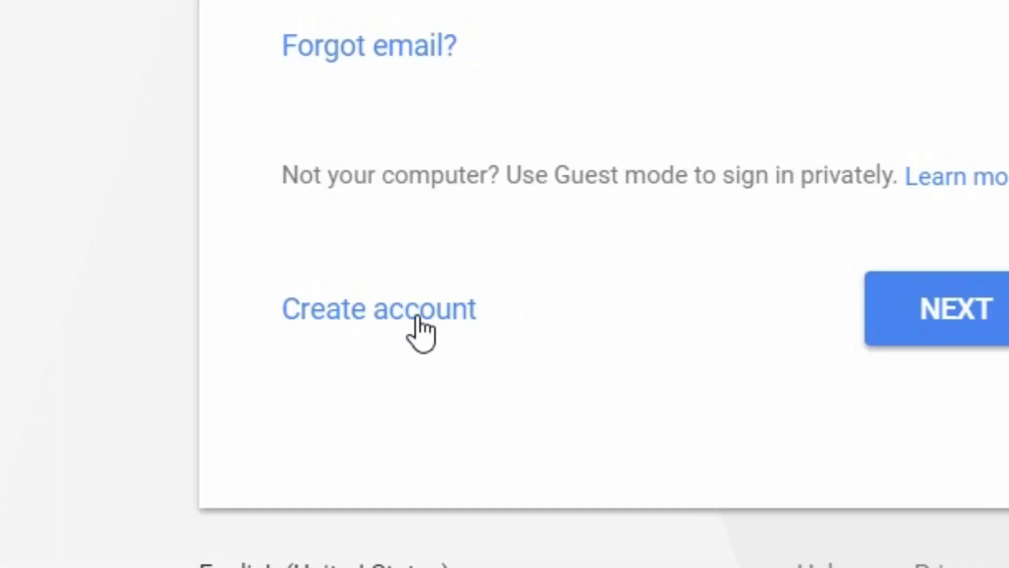
left_click(419, 319)
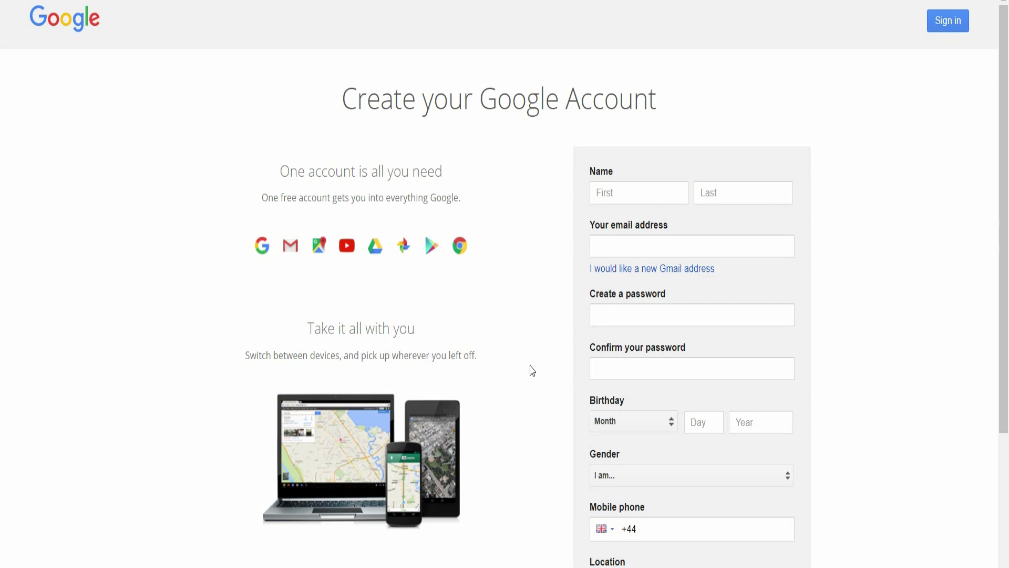
left_click(643, 199)
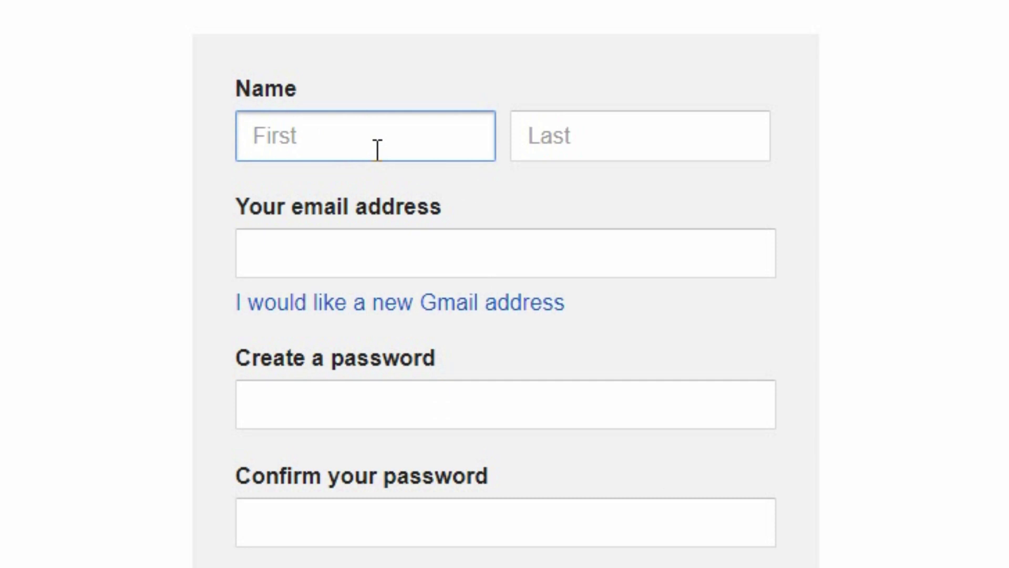
type("Mark")
key("Tab")
type("Zuckberg")
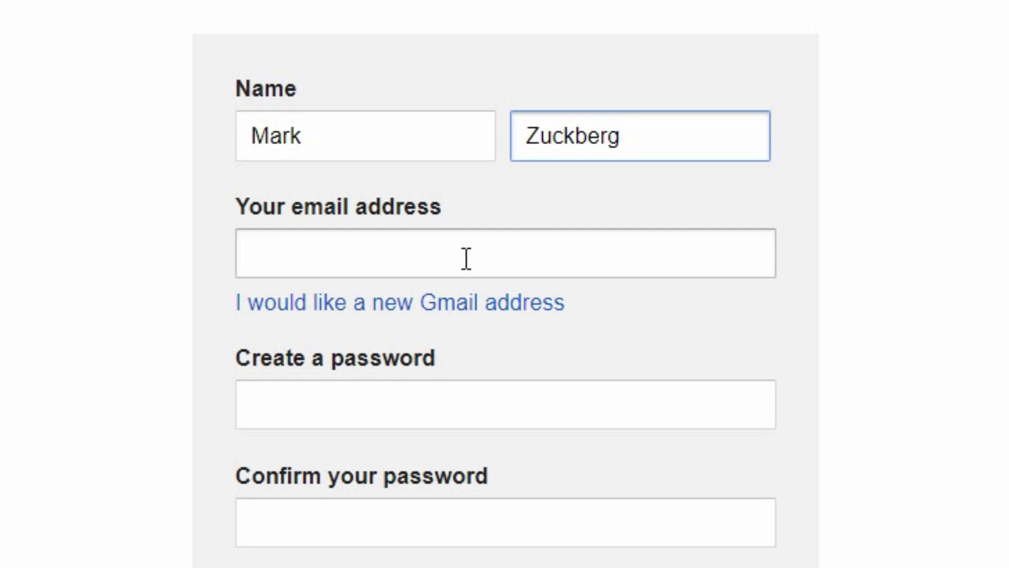
Choose a new Gmail address, fill in the birthday, set gender to Male, and submit the form
left_click(441, 306)
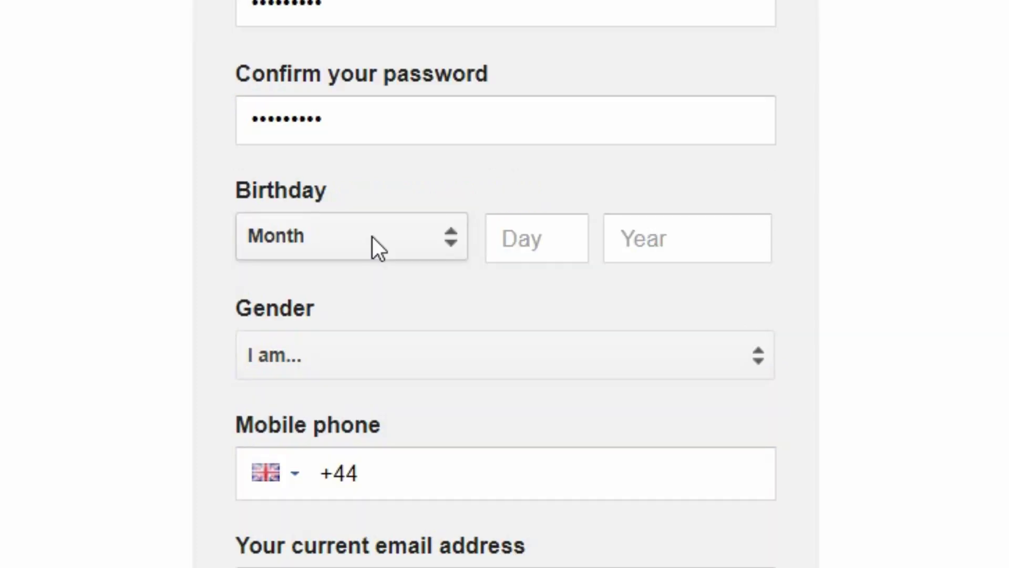
left_click(374, 239)
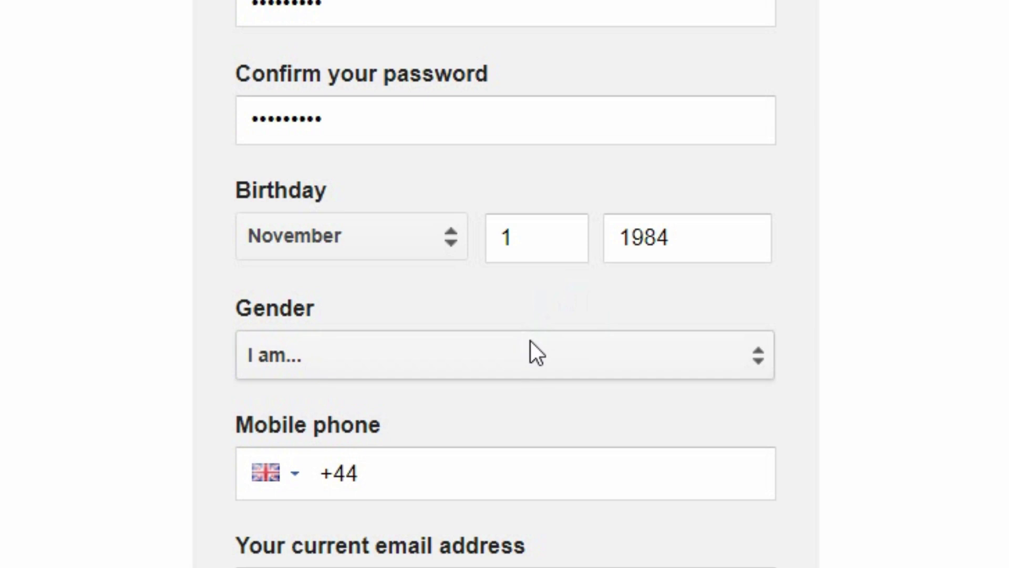
left_click(515, 358)
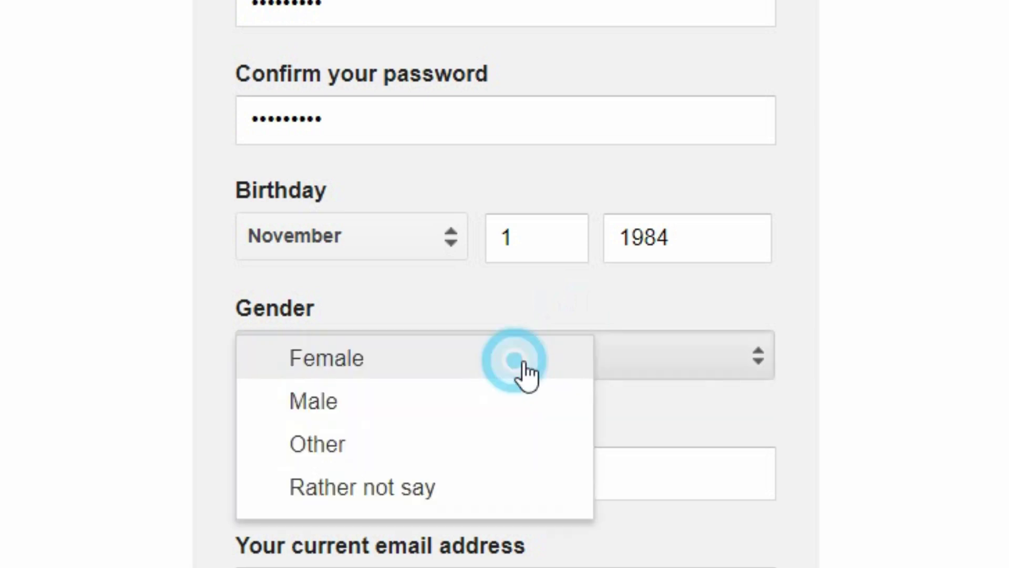
left_click(403, 419)
scroll(792, 117, "down", 3)
left_click(758, 139)
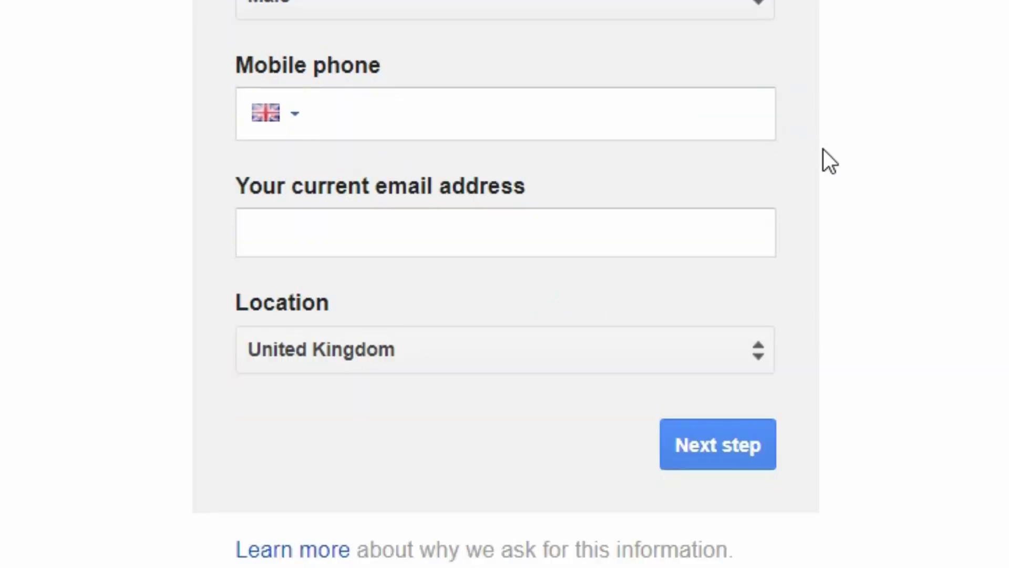
left_click(725, 446)
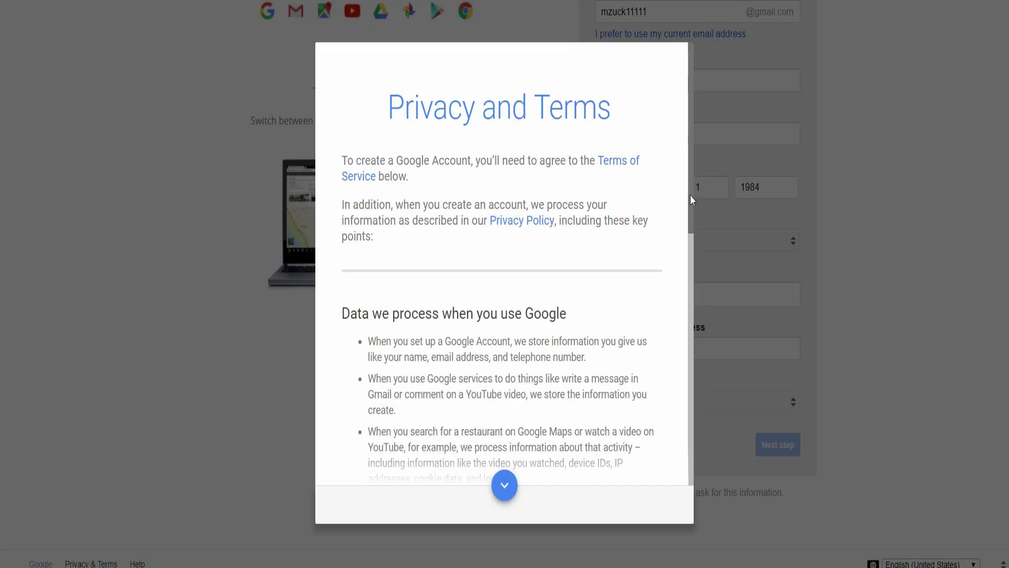
Scroll through the Privacy and Terms and accept them with I AGREE
left_click_drag(690, 194, 698, 158)
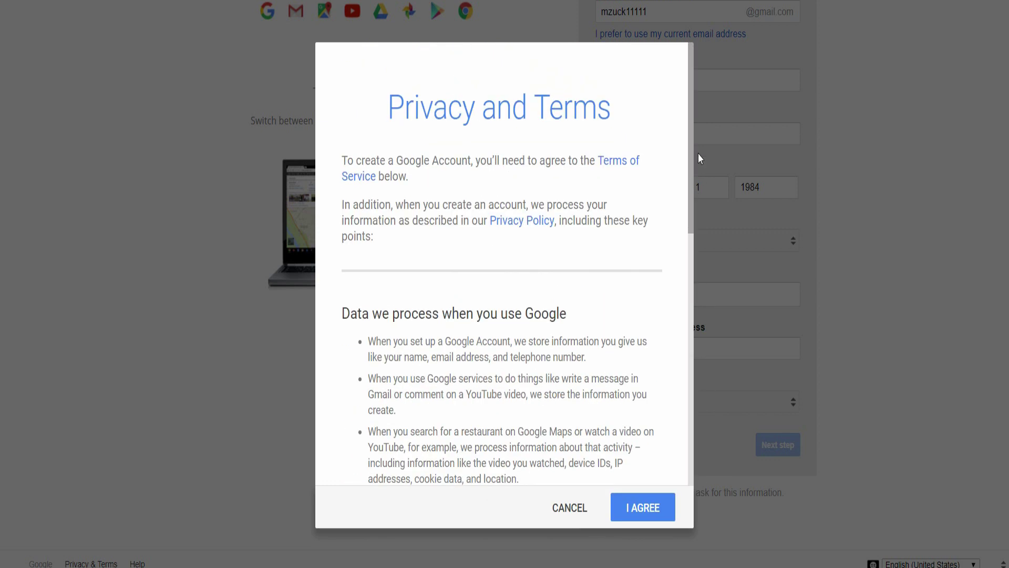
left_click(644, 508)
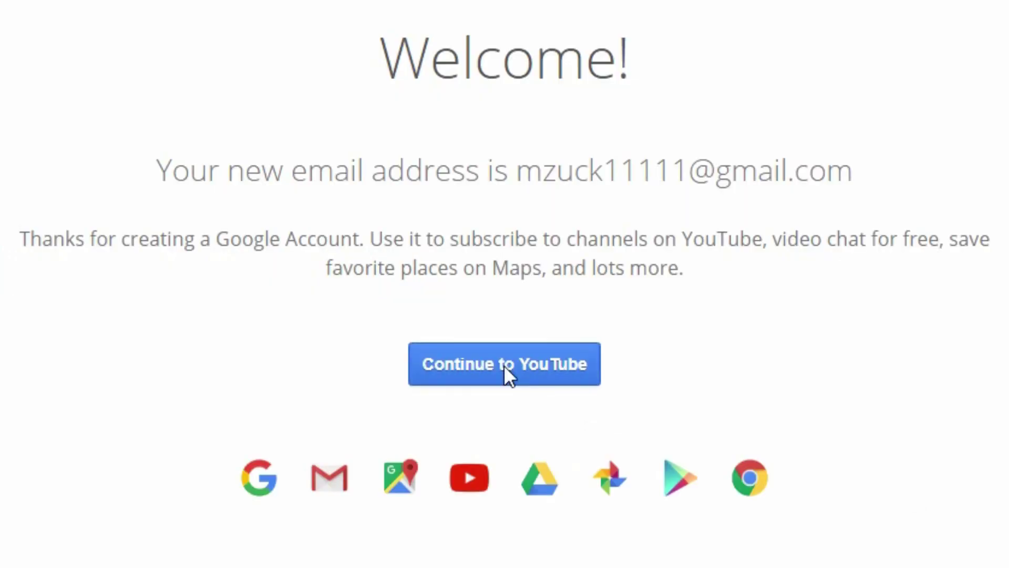
Continue to YouTube with the new account, browse Home and Trending, then open Subscriptions
left_click(504, 365)
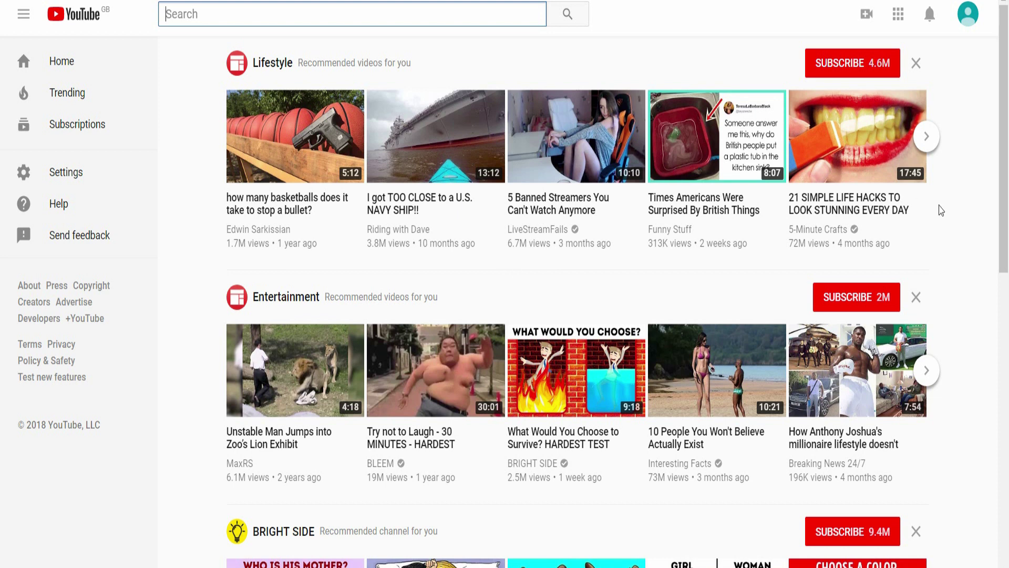
scroll(1007, 206, "down", 6)
scroll(1006, 206, "down", 6)
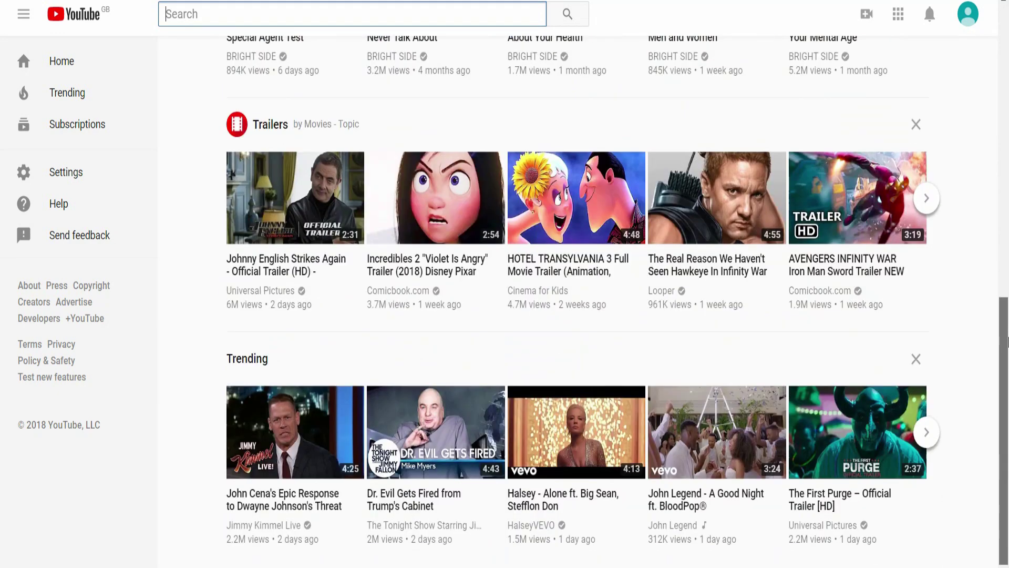
scroll(977, 84, "up", 13)
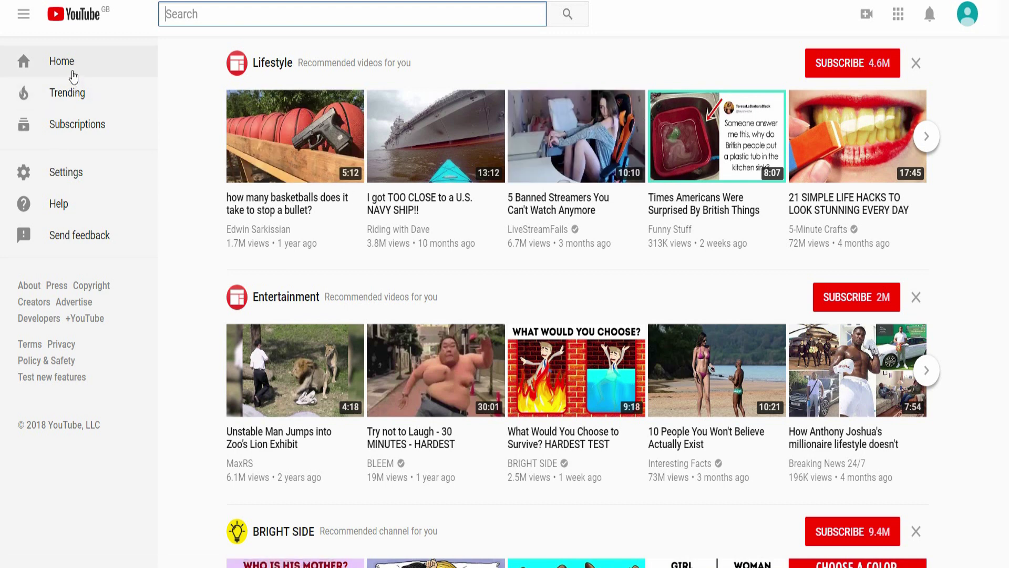
left_click(67, 69)
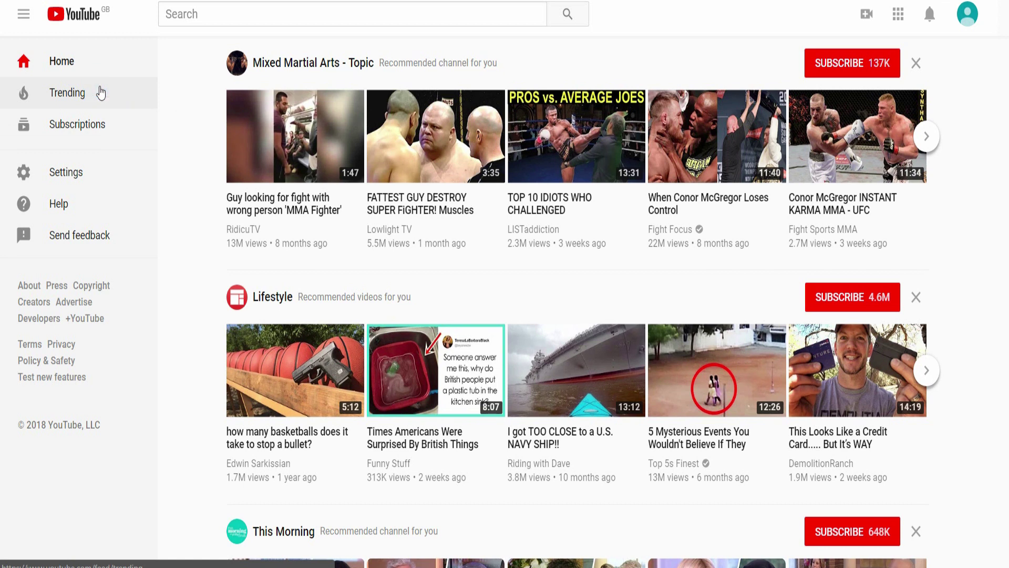
left_click(67, 93)
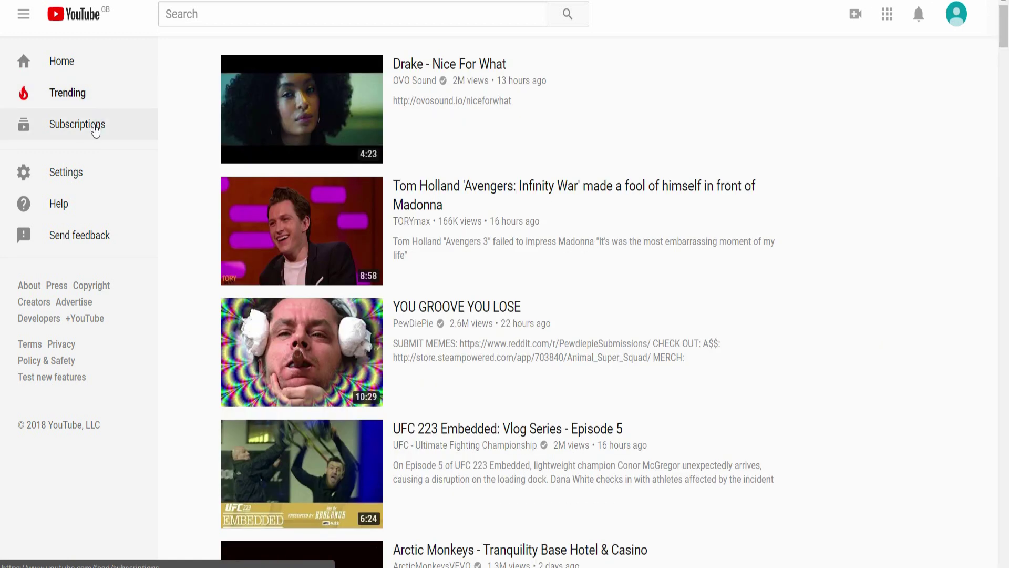
left_click(96, 131)
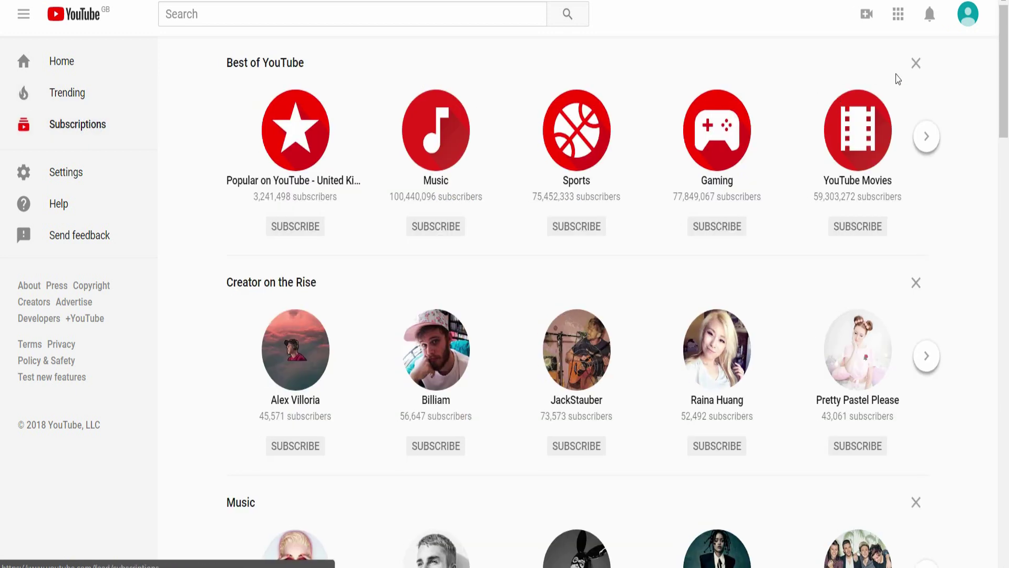
left_click_drag(1006, 35, 973, 12)
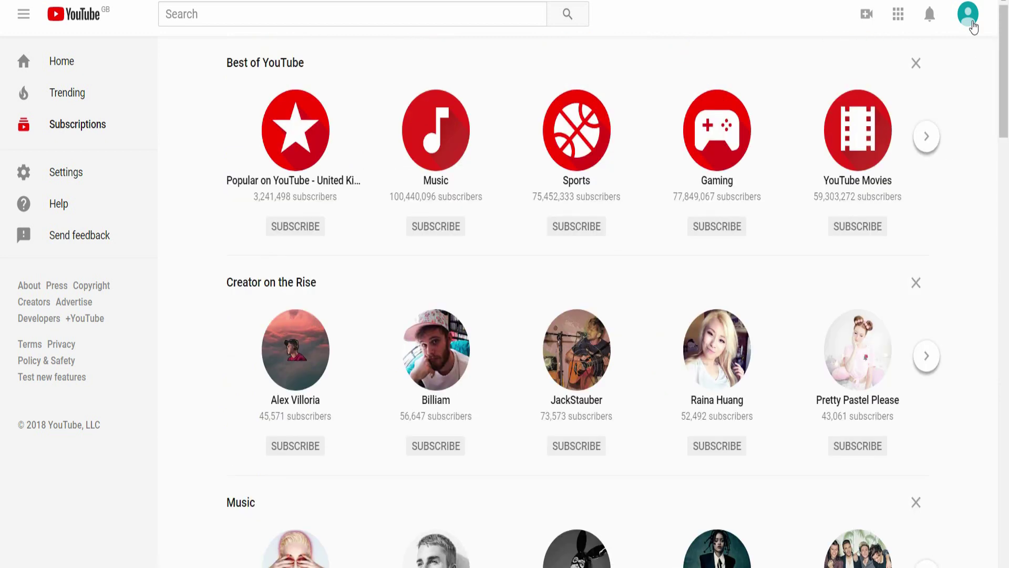
Go to Creator Studio from the account menu and confirm creating a channel under the account's name
left_click(973, 21)
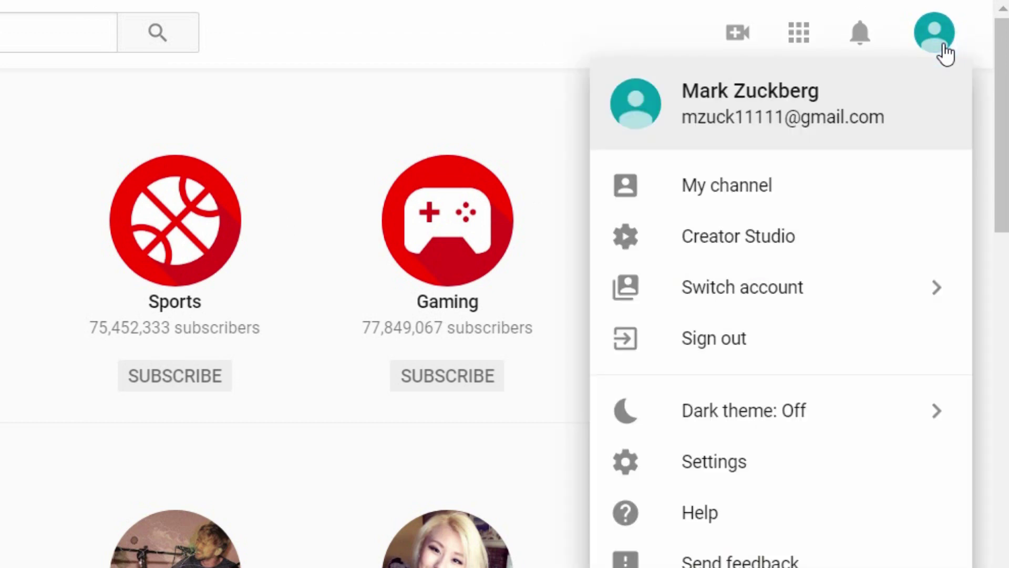
left_click(781, 247)
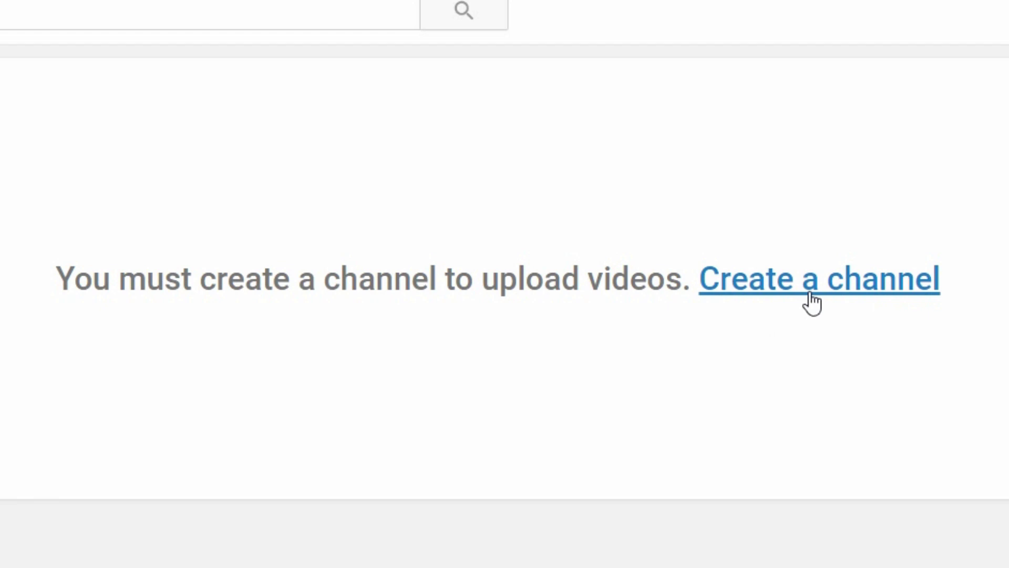
left_click(812, 304)
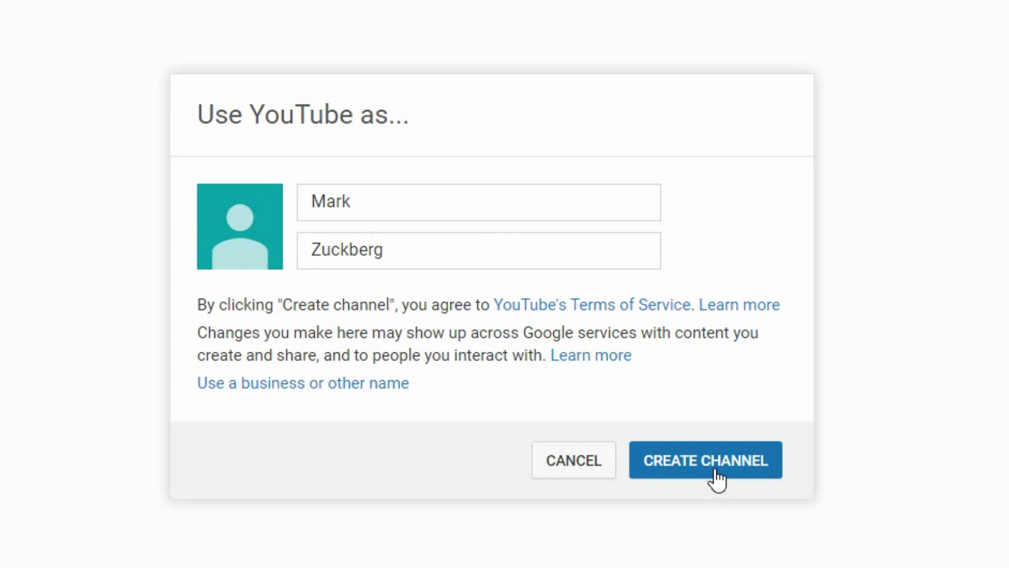
left_click(716, 472)
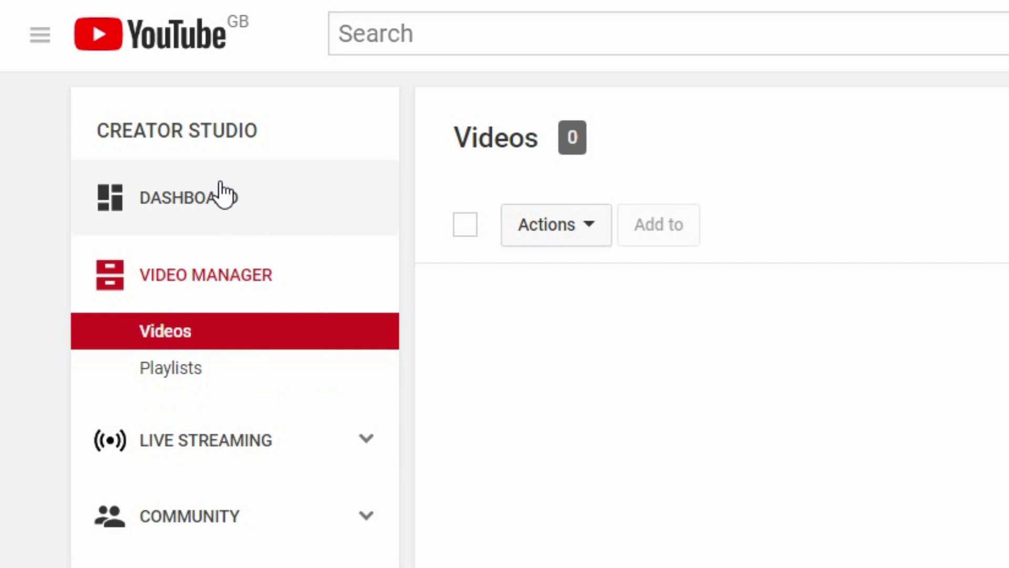
Open the channel dashboard, dismiss the tip and widget list, then view the channel's page
left_click(201, 197)
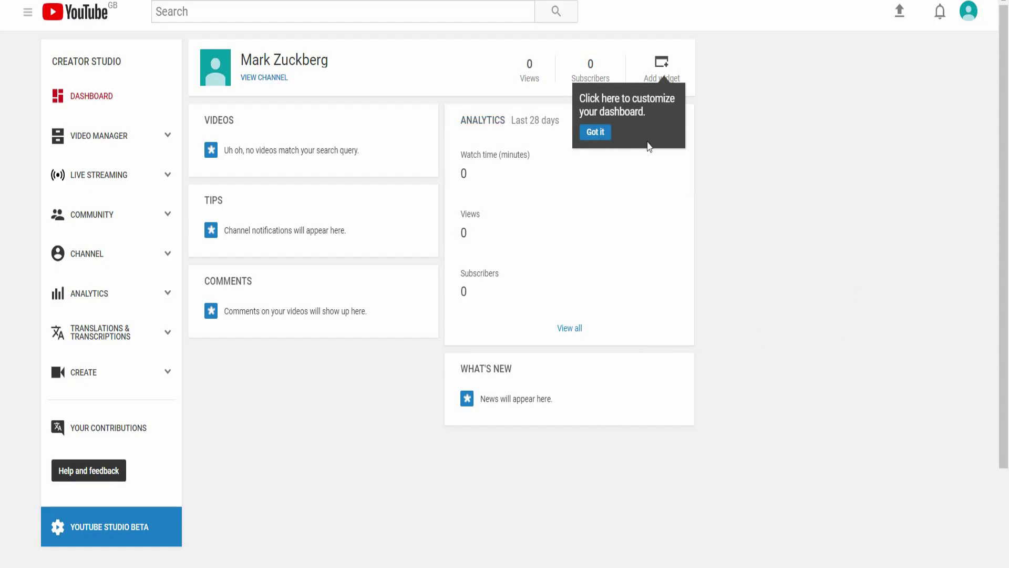
left_click(597, 131)
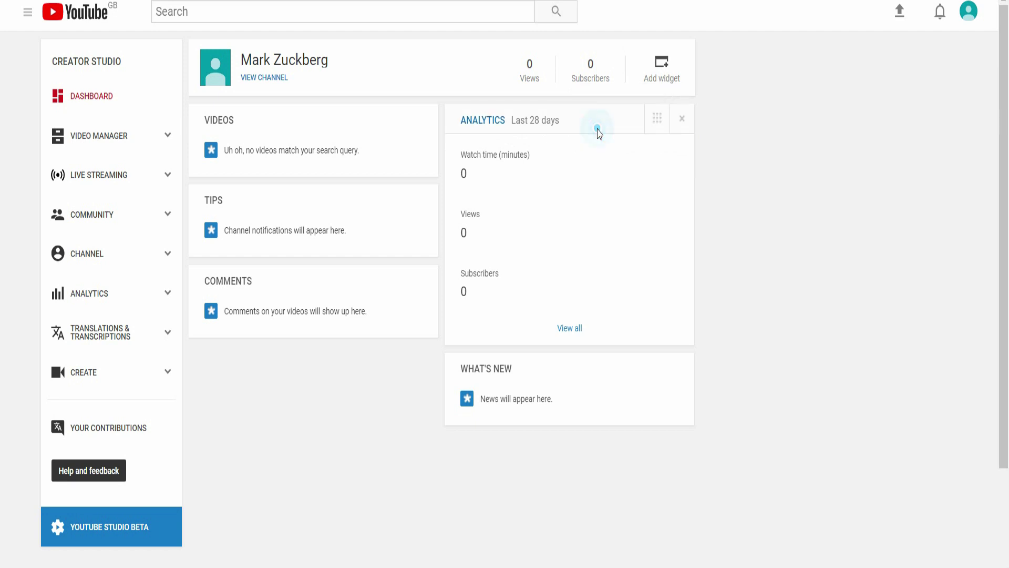
left_click(660, 78)
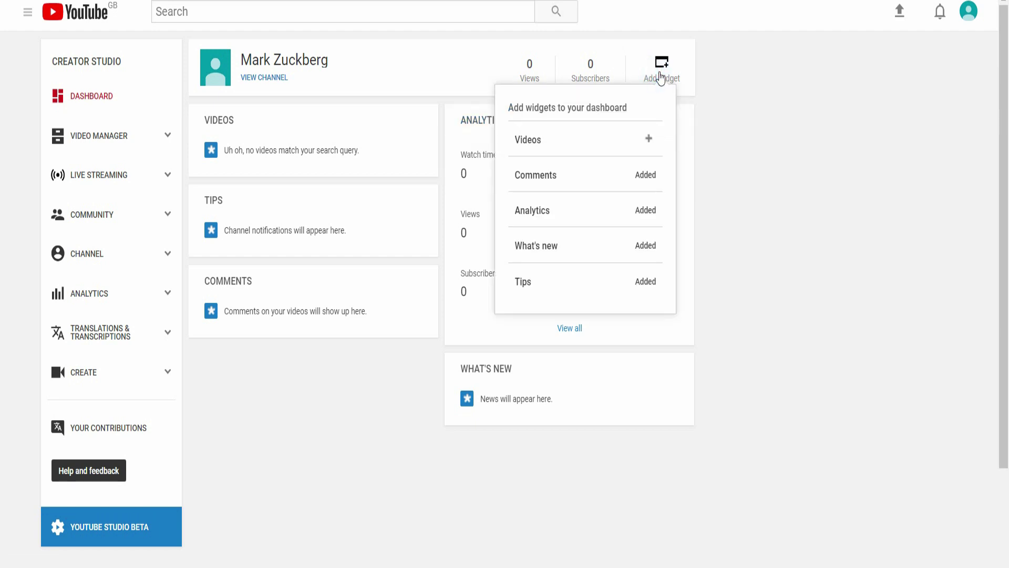
left_click(778, 169)
left_click(787, 175)
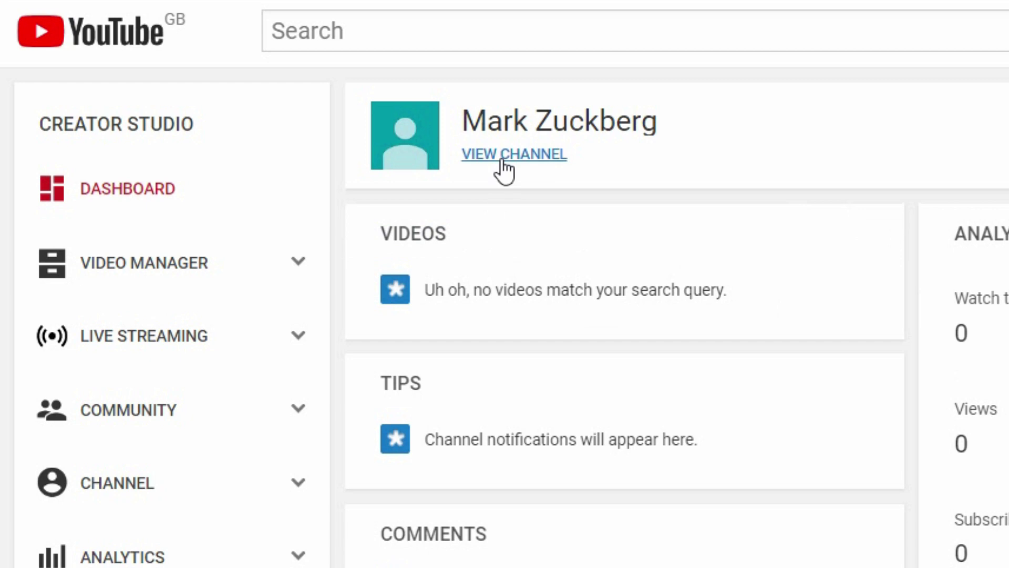
left_click(501, 159)
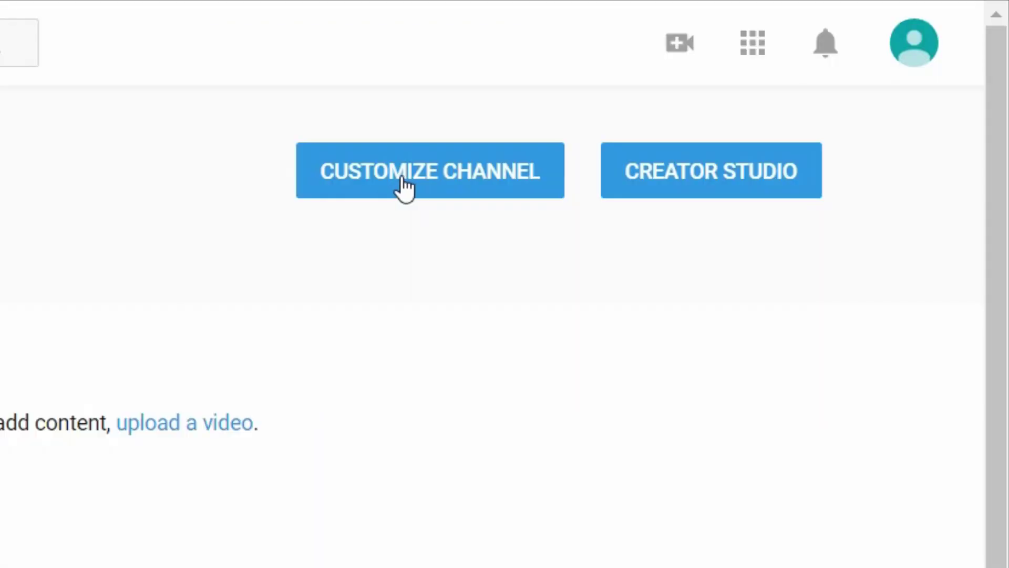
Open Customize Channel and move through the Videos tab to the About tab
left_click(403, 181)
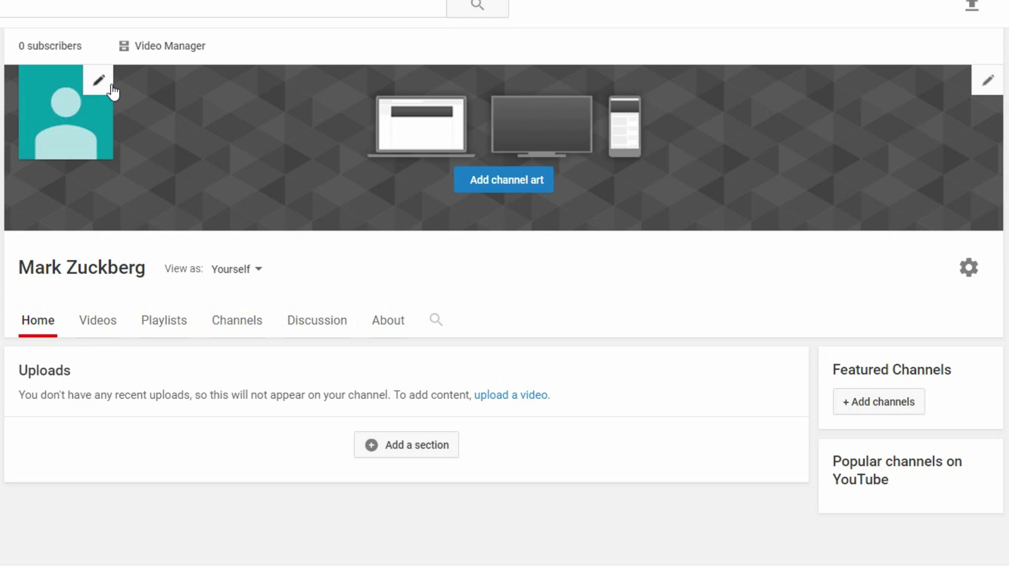
left_click(988, 83)
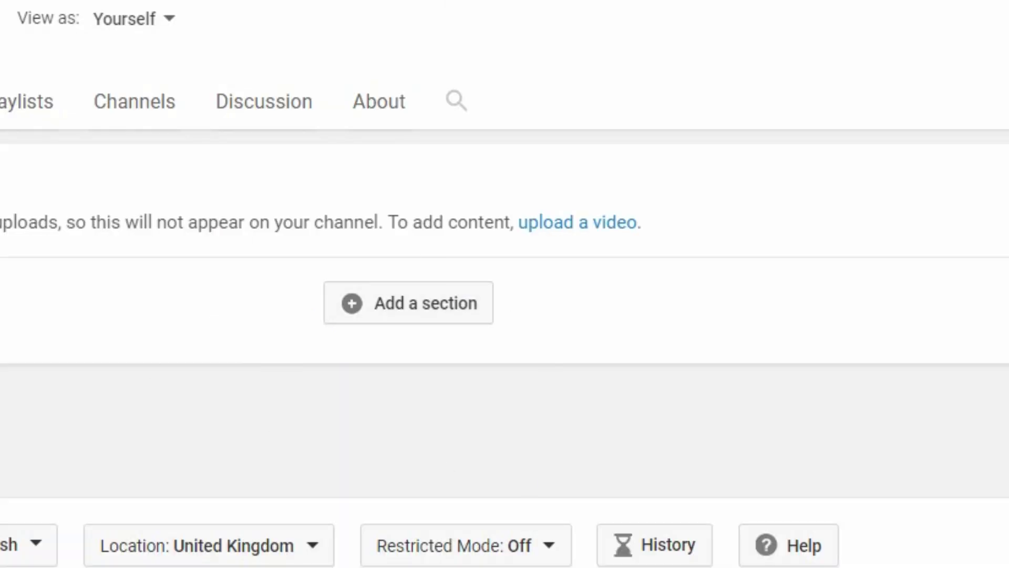
left_click(103, 355)
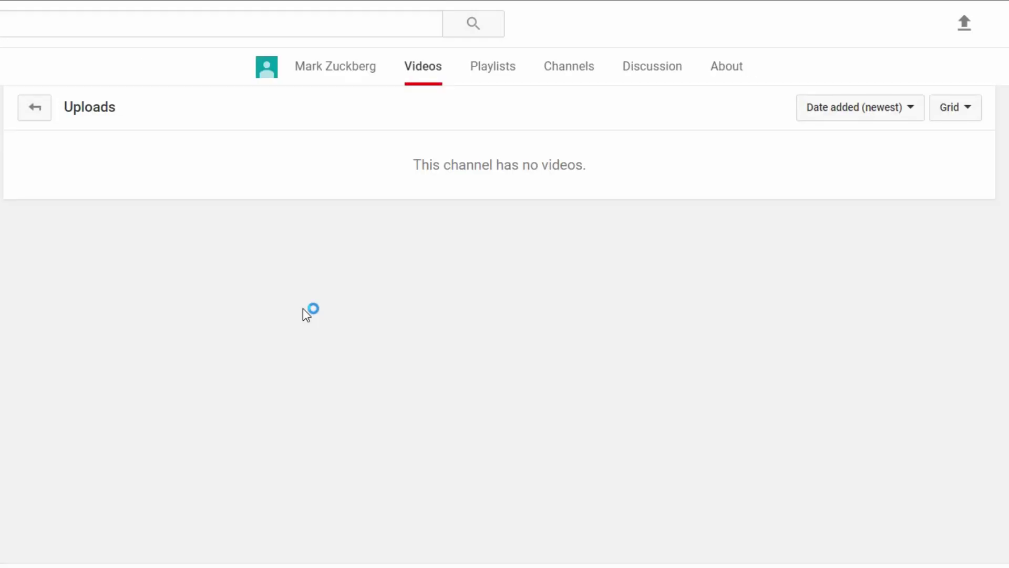
left_click(727, 66)
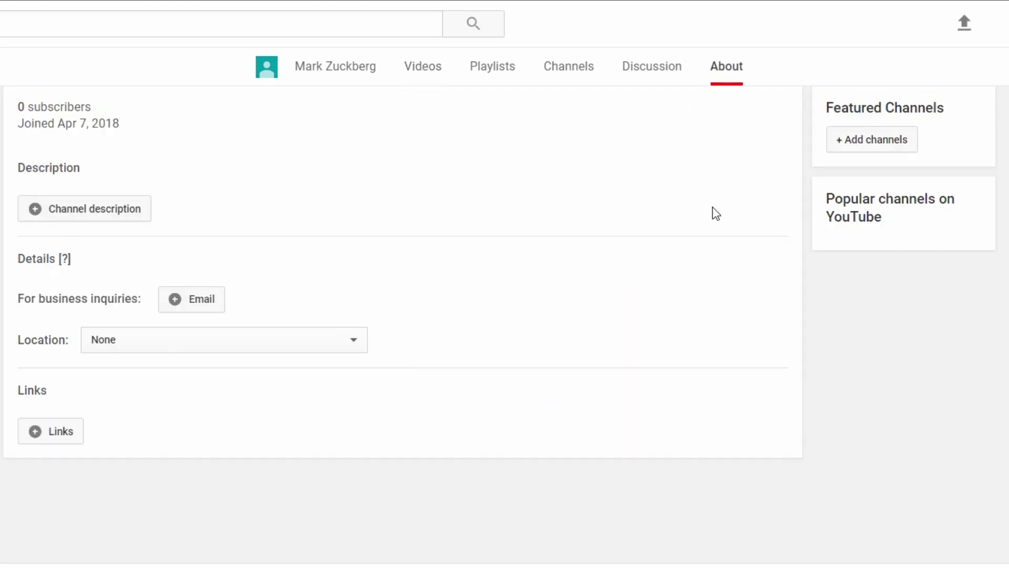
Add a channel description containing the placeholder text 'msmsmsmsmsms'
left_click(739, 83)
left_click(100, 216)
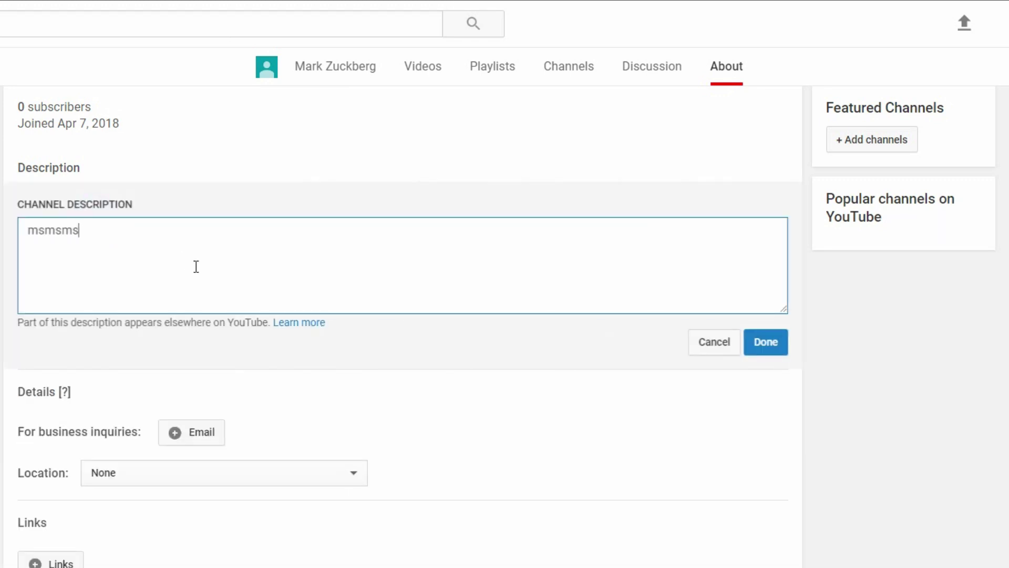
type("msmsmsmsmsms")
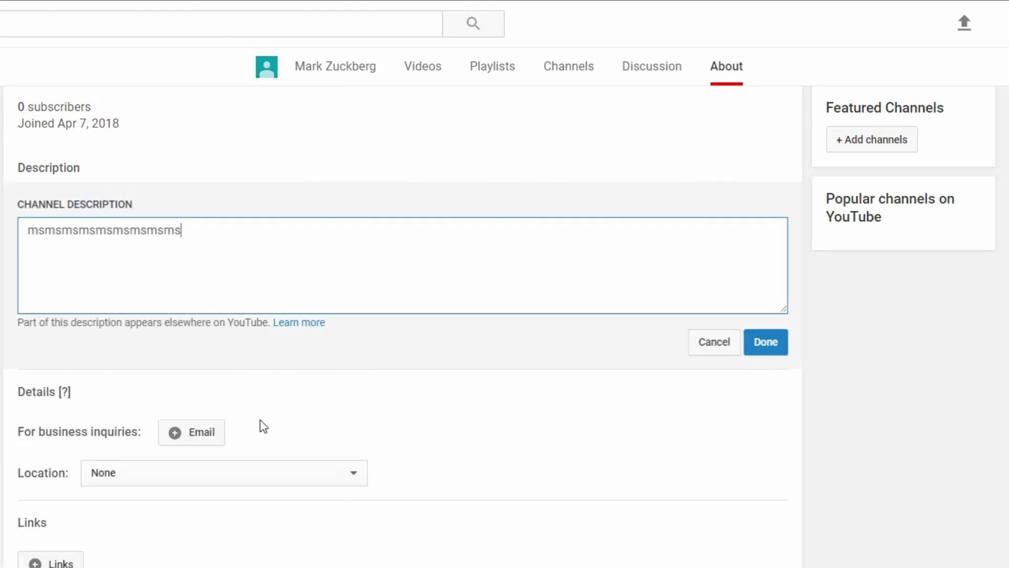